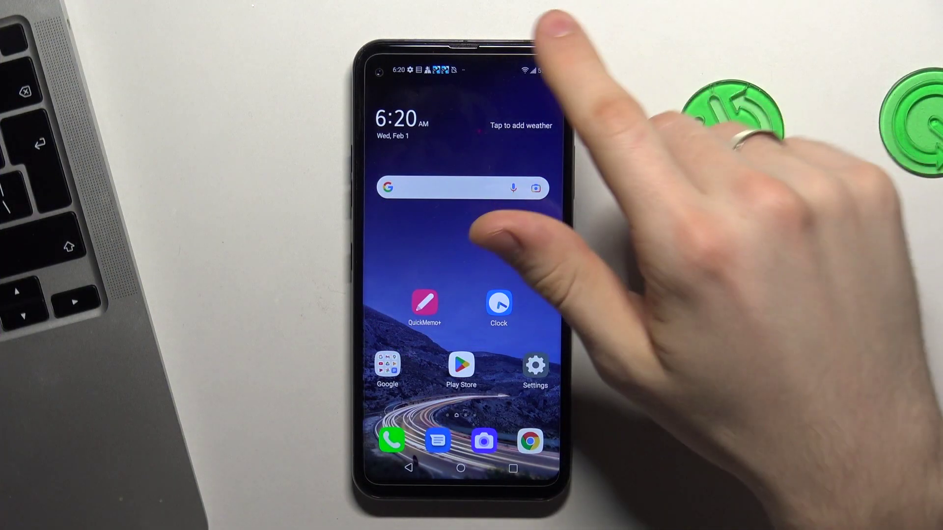
# - Open Settings from the notification shade and go to the Sound page
pyautogui.moveTo(541, 63); pyautogui.dragTo(509, 295)
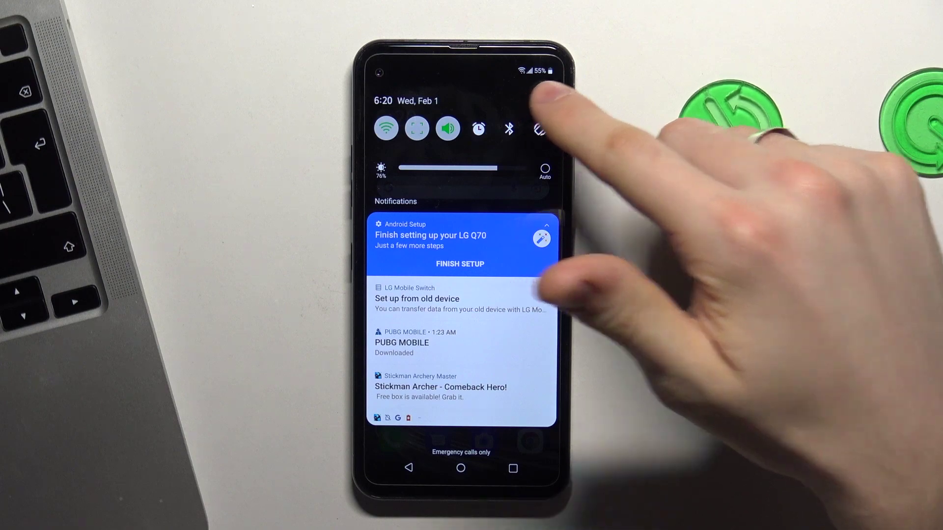
pyautogui.click(542, 93)
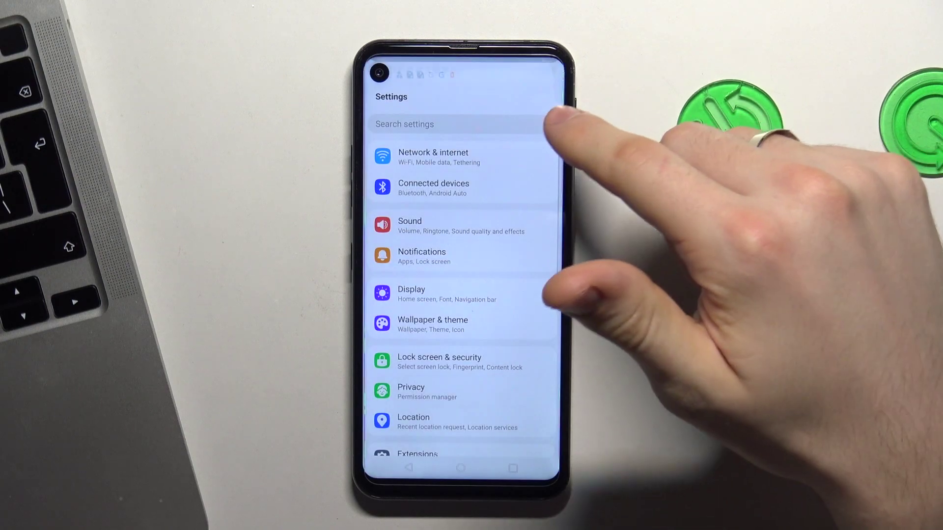
pyautogui.moveTo(497, 295); pyautogui.dragTo(489, 258)
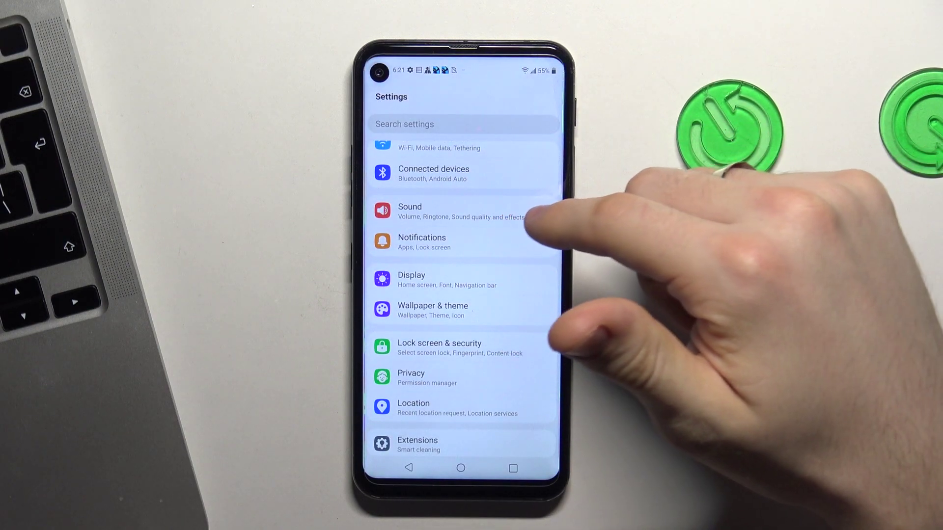
pyautogui.click(509, 212)
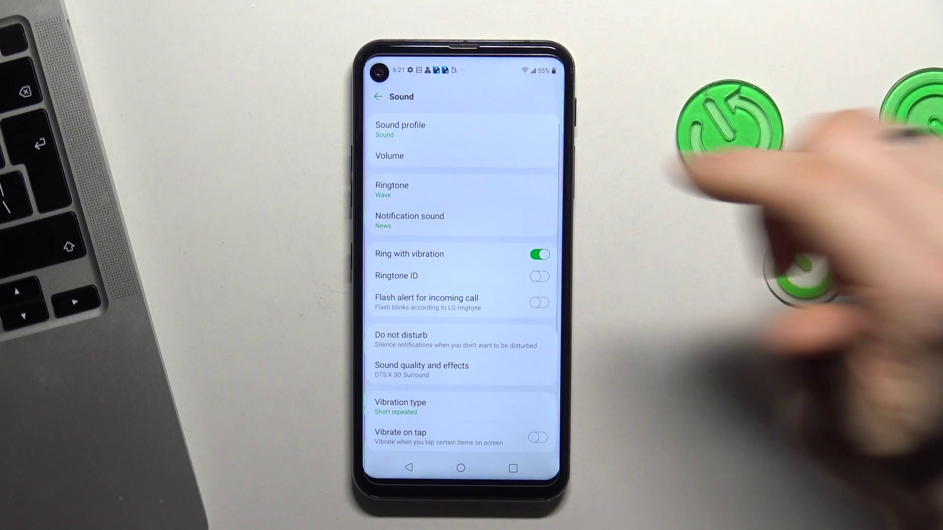
# - Keep Priority only mode, switch on Use Do not disturb, and open Select priorities
pyautogui.click(443, 339)
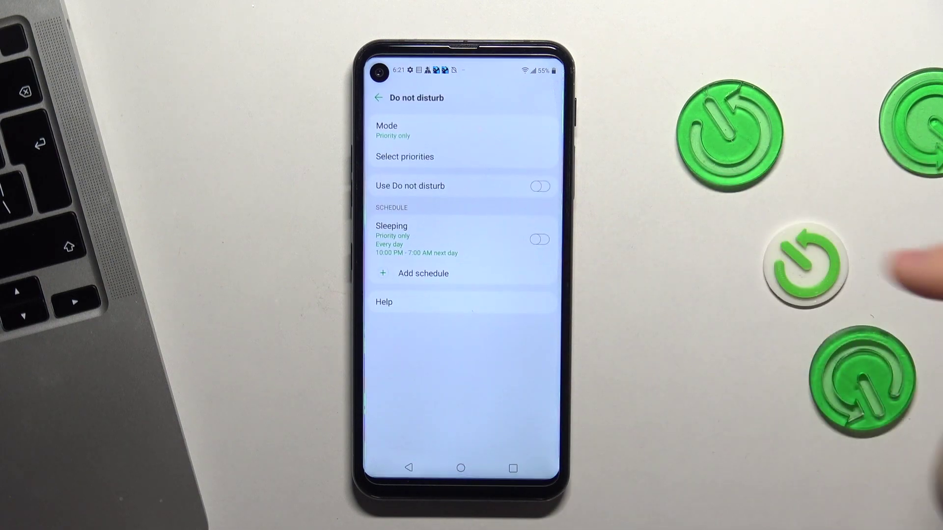
pyautogui.click(442, 129)
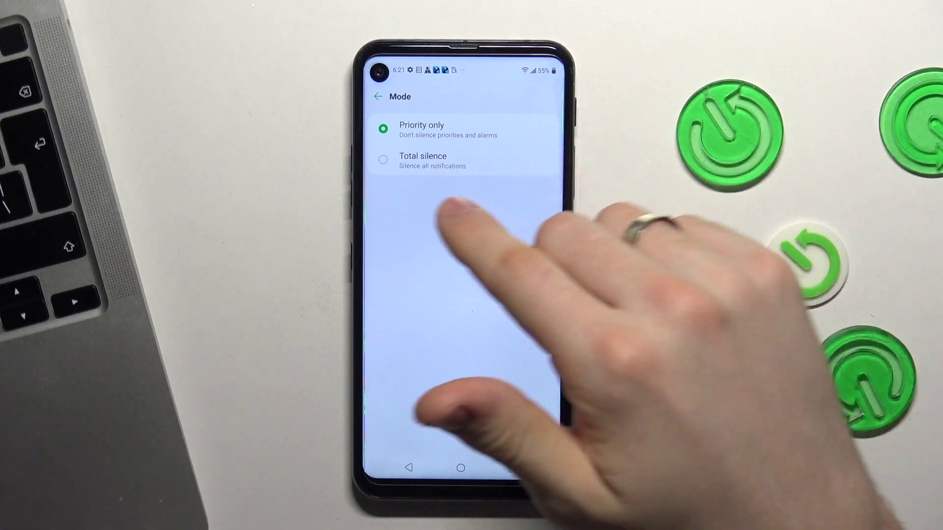
pyautogui.click(408, 468)
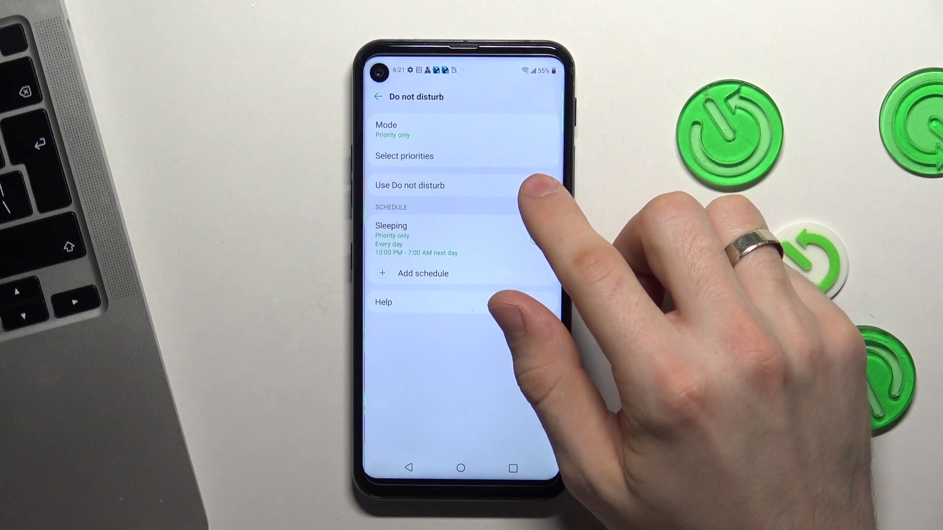
pyautogui.click(541, 186)
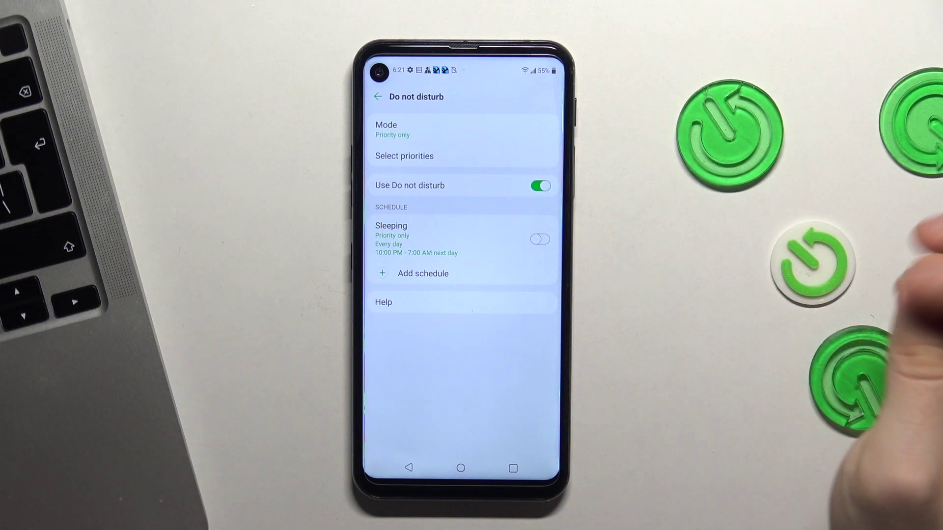
pyautogui.click(516, 155)
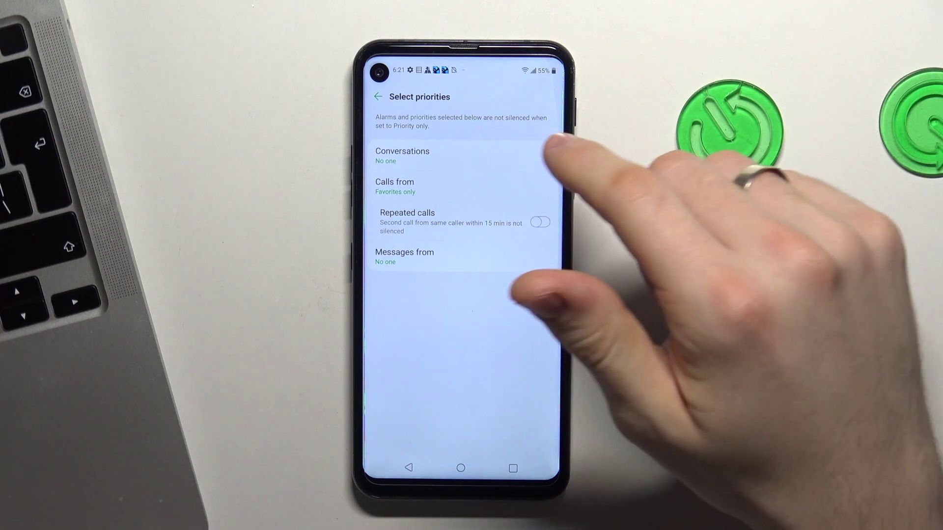
# - Keep conversations at No one and calls at Favorites only, then go Home
pyautogui.click(515, 154)
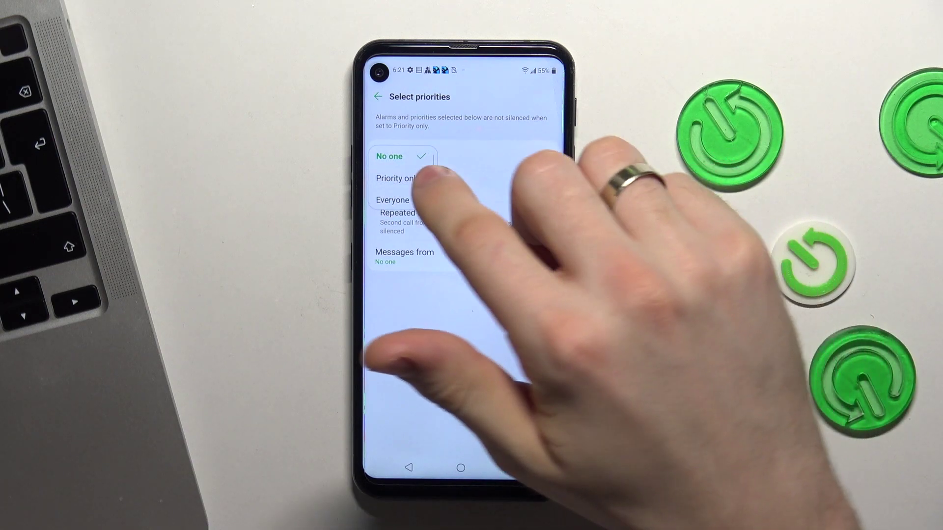
pyautogui.click(389, 156)
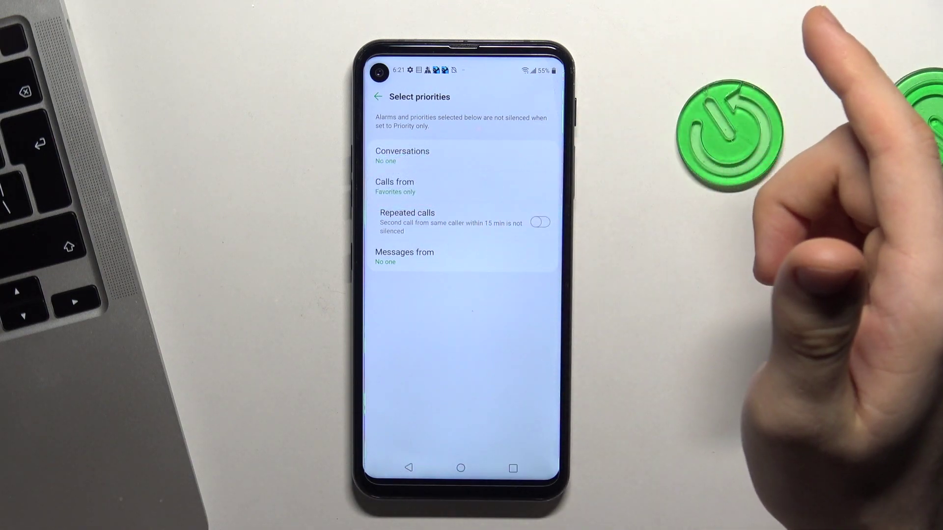
pyautogui.click(501, 185)
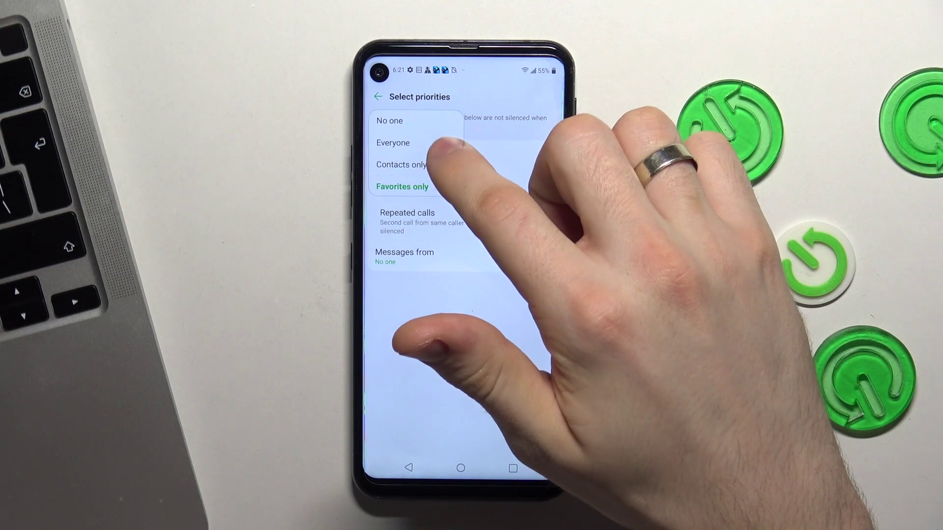
pyautogui.click(502, 177)
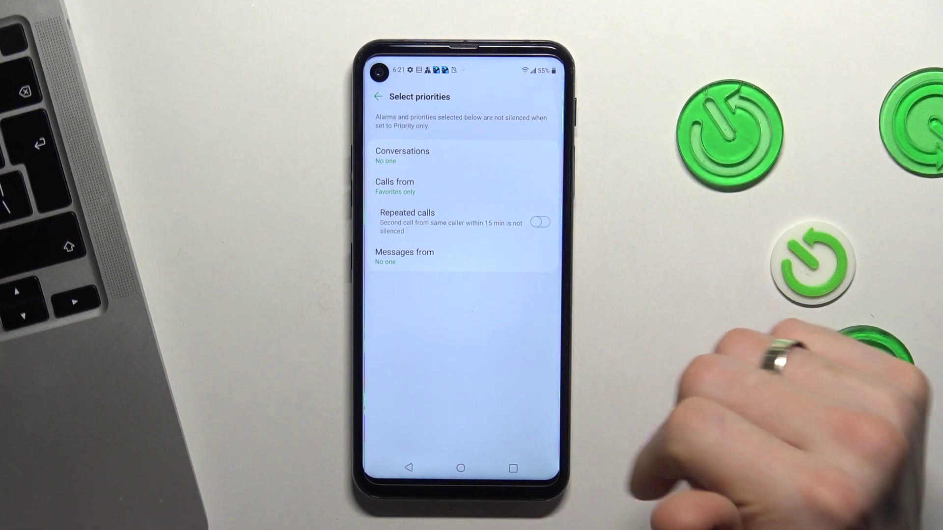
pyautogui.click(460, 467)
# - Open the Phone app's contacts and check the HardReset contact's details
pyautogui.click(390, 436)
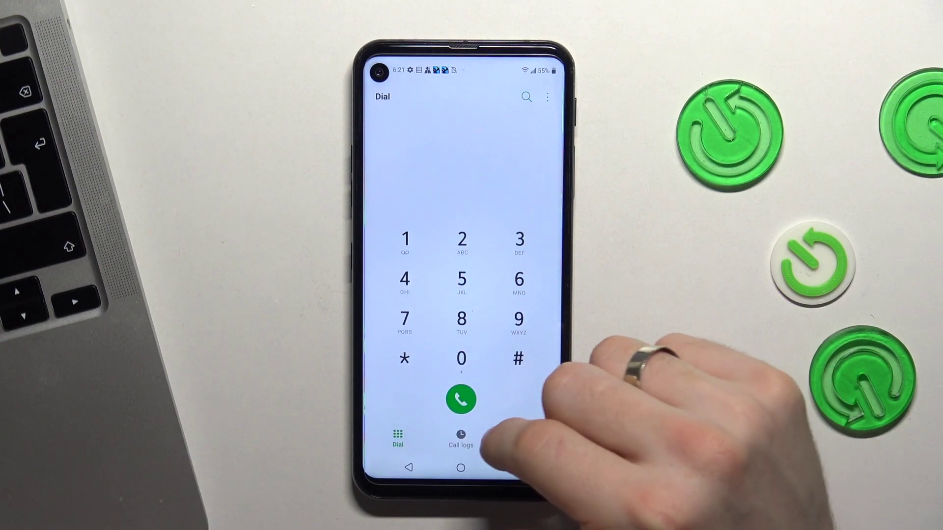
pyautogui.click(522, 439)
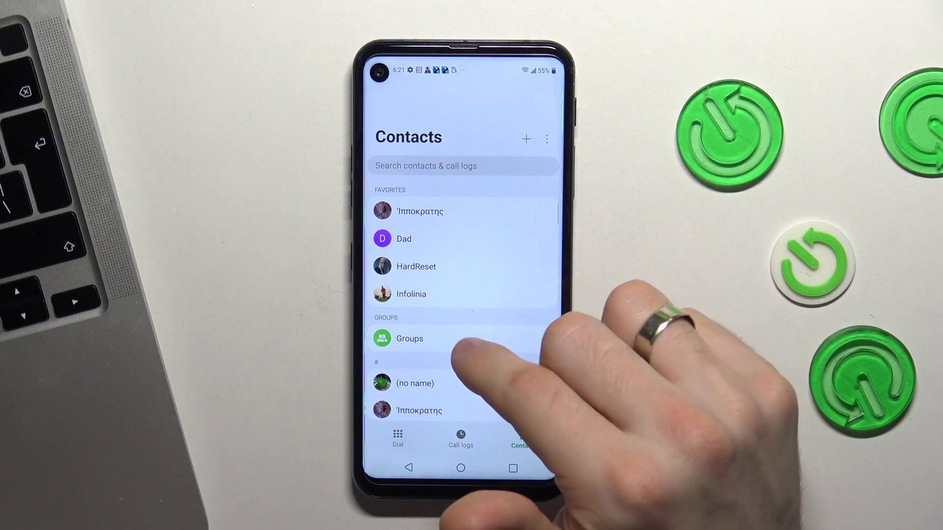
pyautogui.click(536, 264)
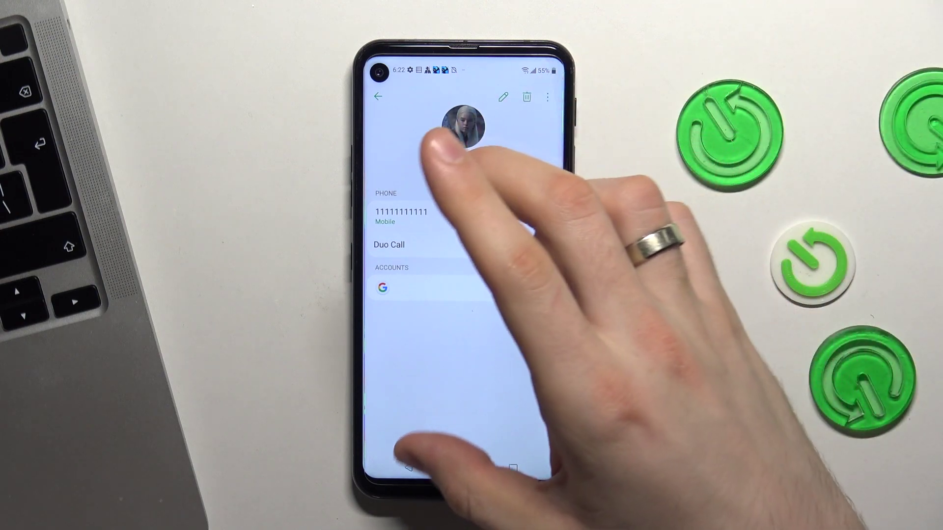
pyautogui.click(408, 467)
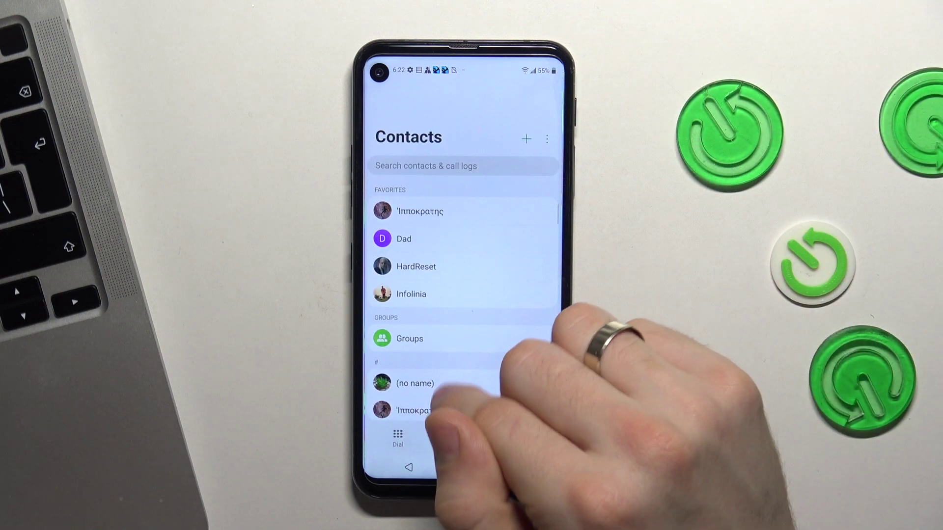
# - Star the (no name) contact as a favourite and show recent apps
pyautogui.click(442, 383)
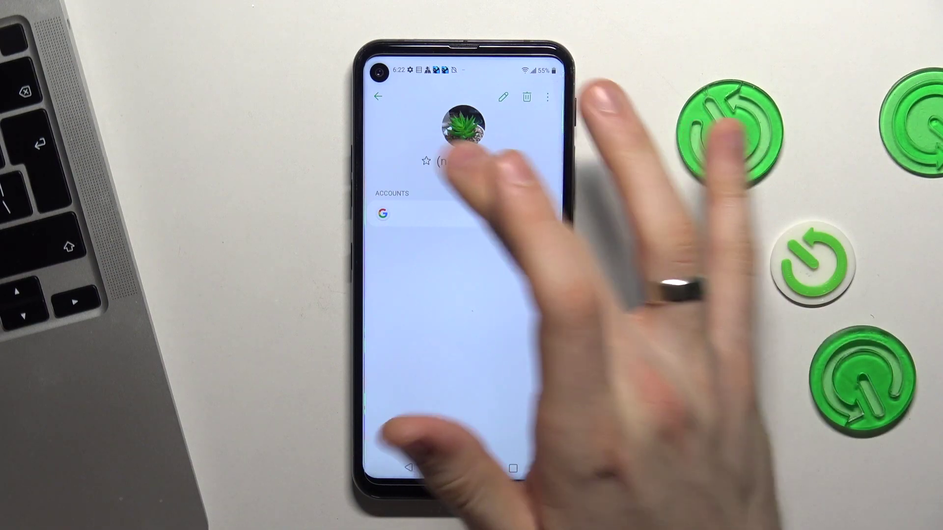
pyautogui.click(427, 160)
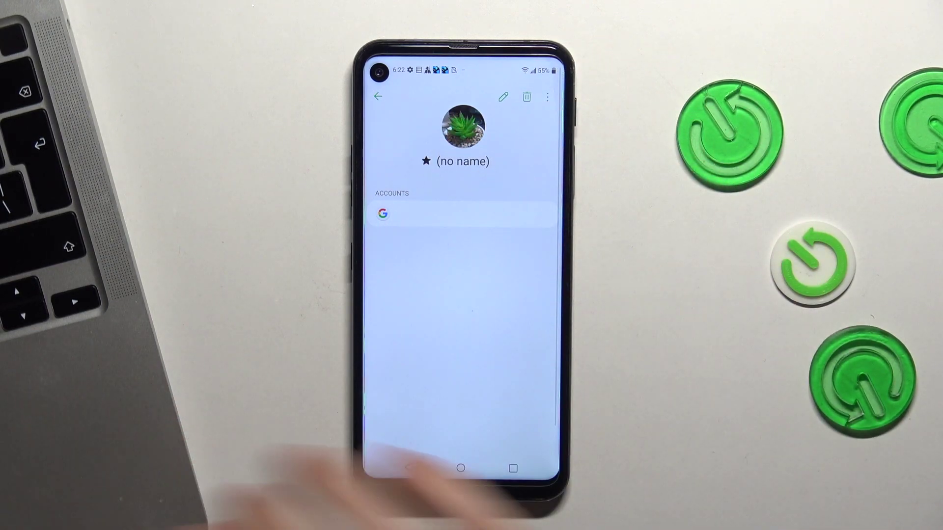
pyautogui.click(513, 468)
# - Check Do not disturb is on in the quick settings' second page, then return home
pyautogui.moveTo(457, 295); pyautogui.dragTo(559, 295)
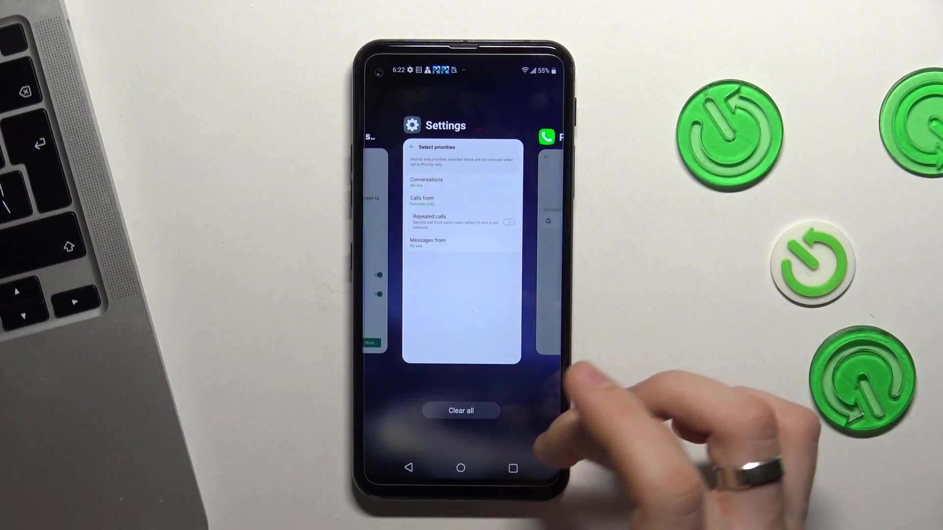
pyautogui.click(461, 410)
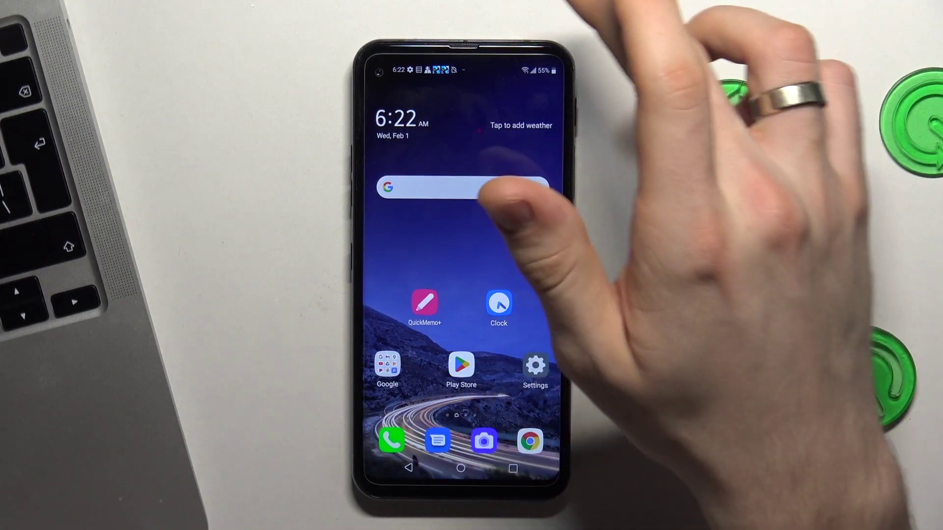
pyautogui.moveTo(515, 66); pyautogui.dragTo(531, 148)
pyautogui.moveTo(472, 159); pyautogui.dragTo(515, 158)
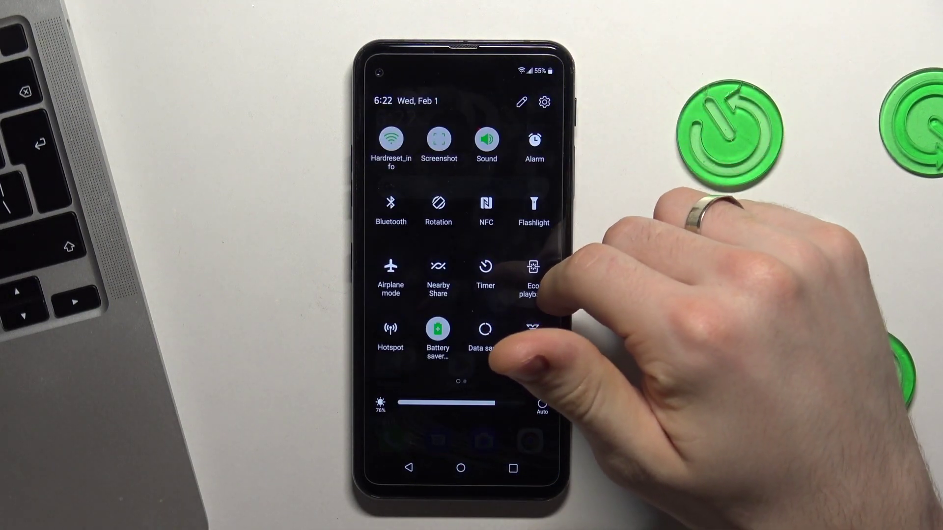
pyautogui.moveTo(471, 278); pyautogui.dragTo(383, 279)
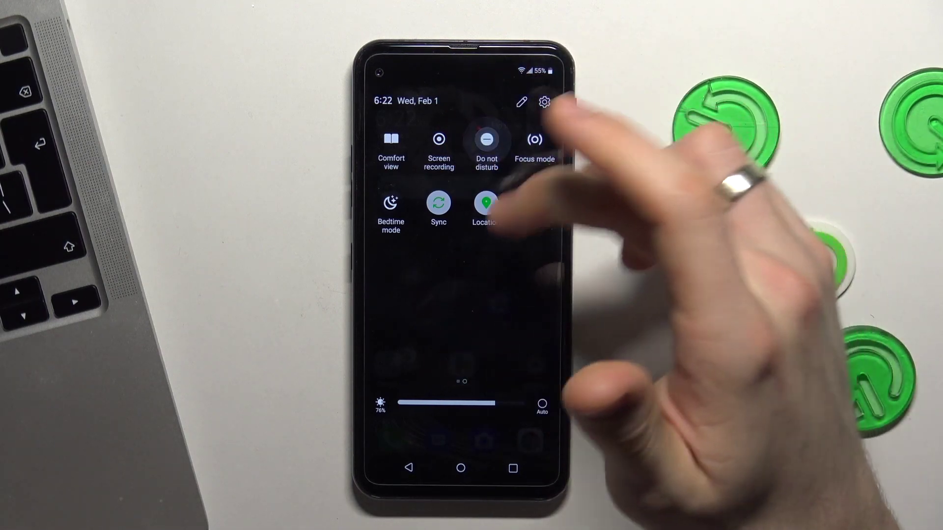
pyautogui.moveTo(515, 369); pyautogui.dragTo(516, 184)
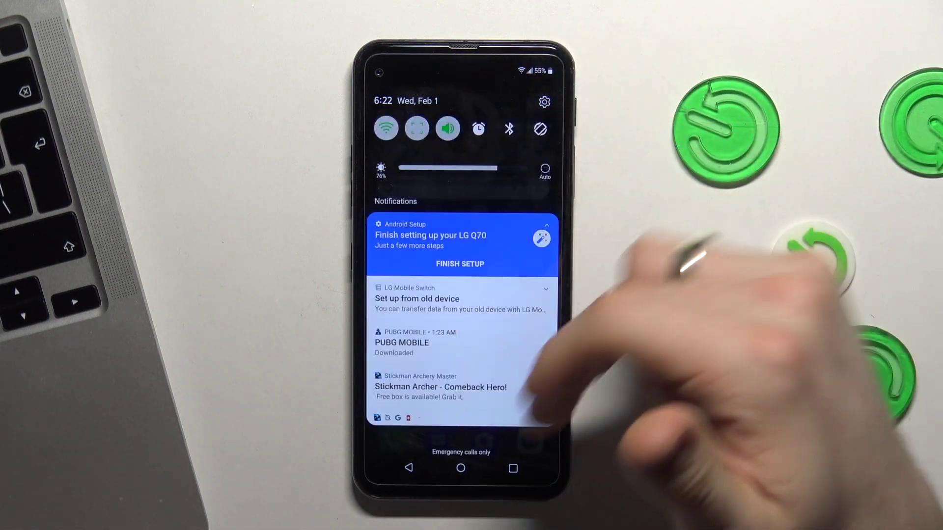
pyautogui.click(460, 468)
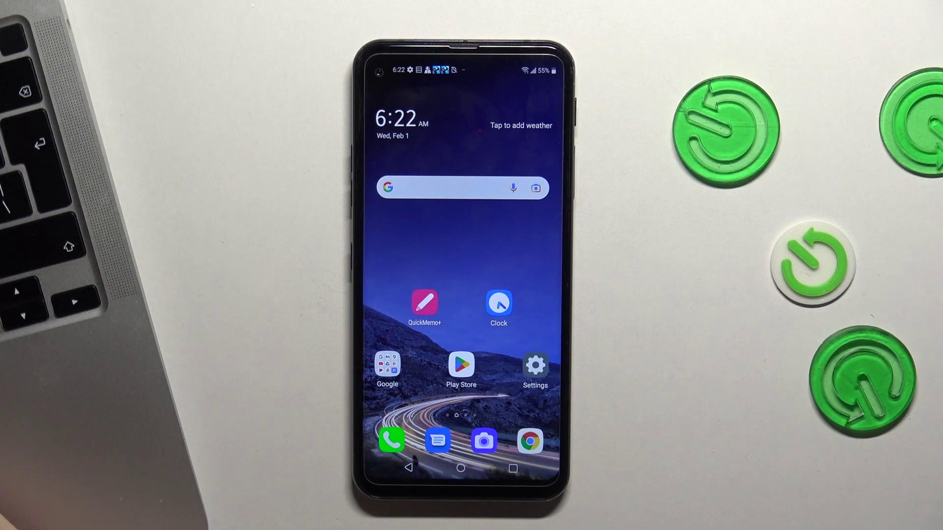